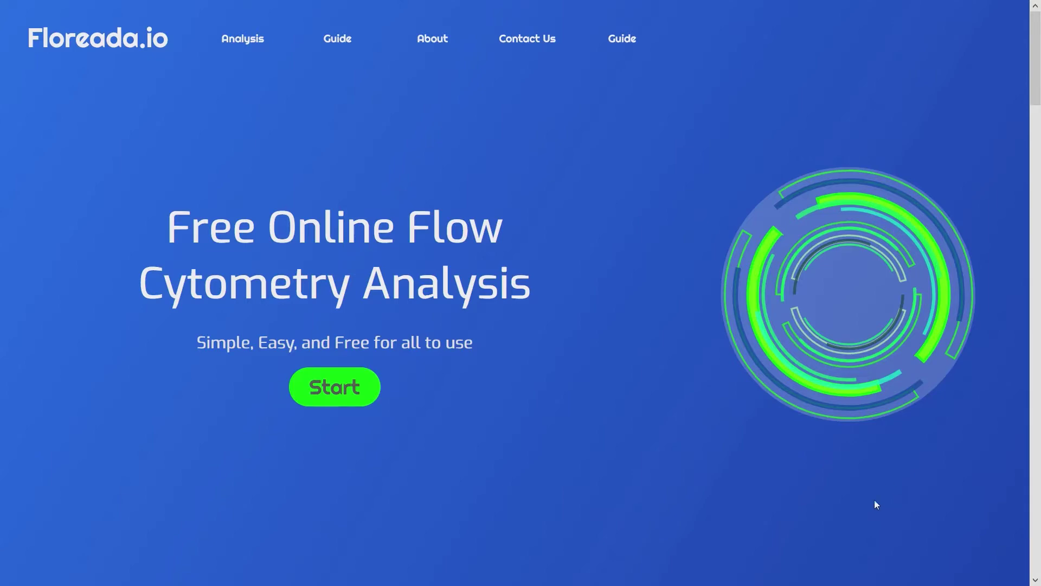
# - Load Specimen_001.fcs into a new 20-DEC-2020 project, plotted as SSC-A versus FSC-A
pyautogui.click(360, 385)
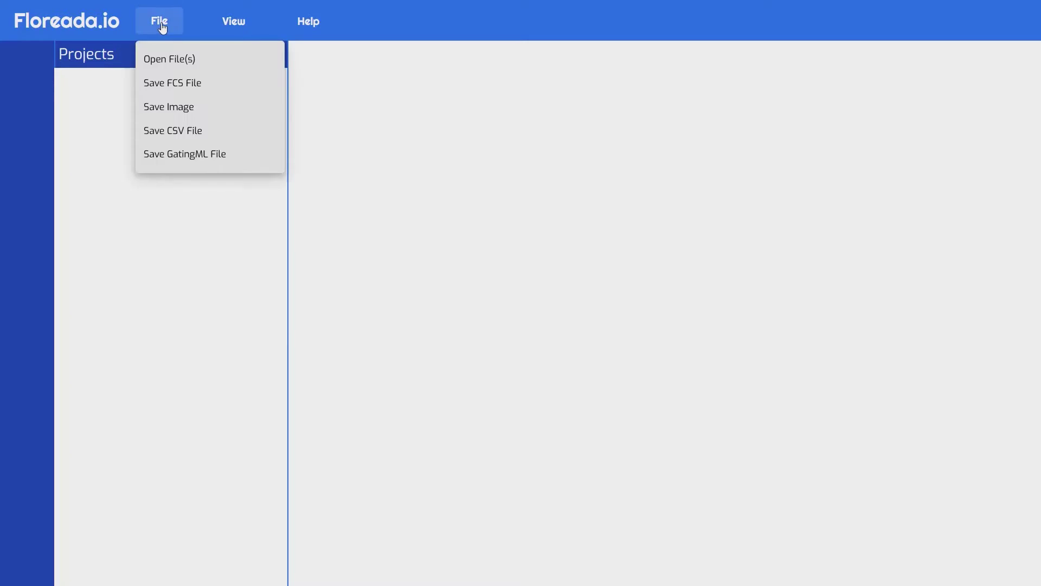
pyautogui.click(153, 58)
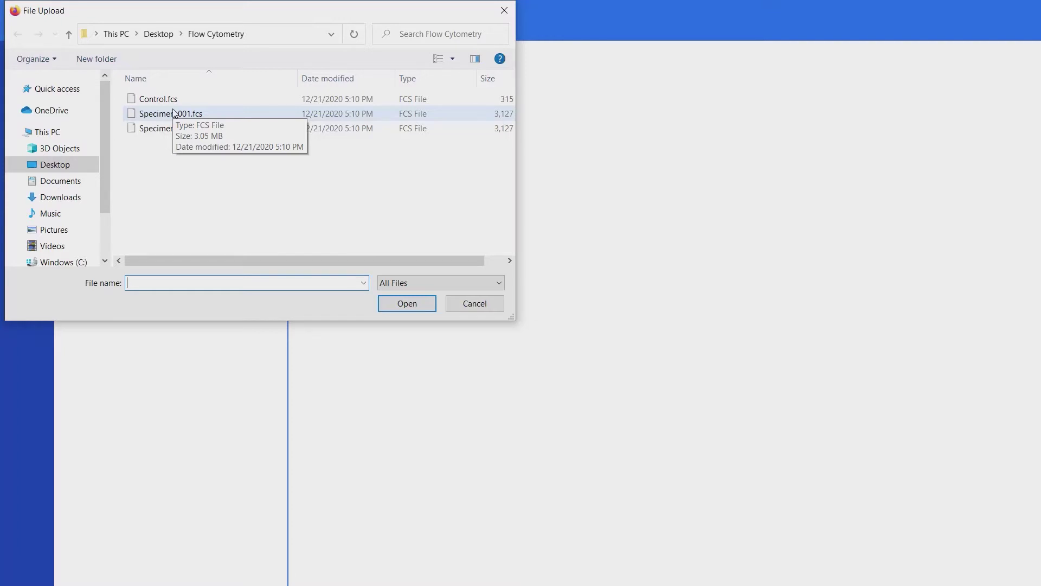
pyautogui.click(174, 113)
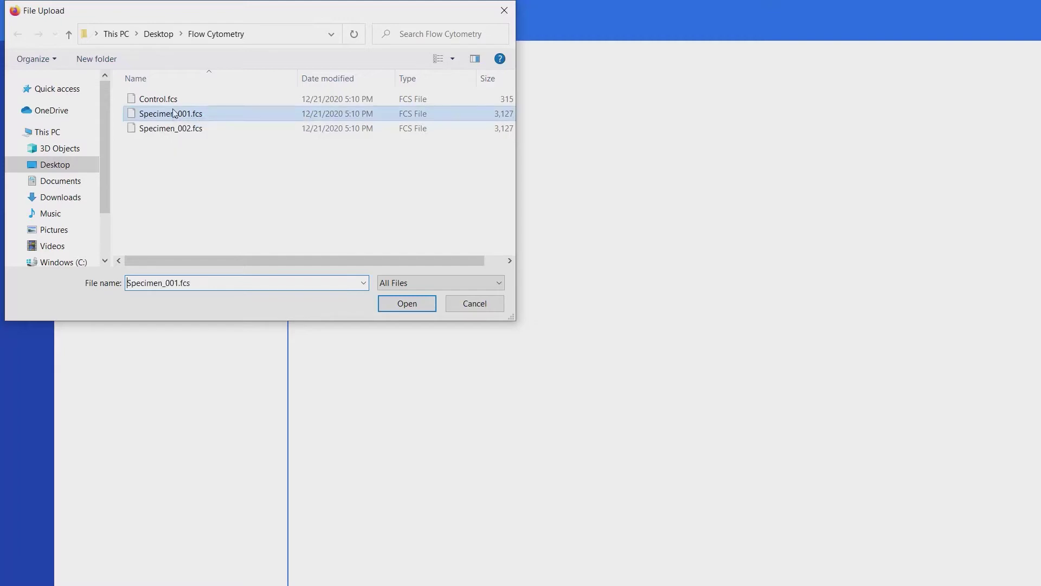
pyautogui.click(415, 305)
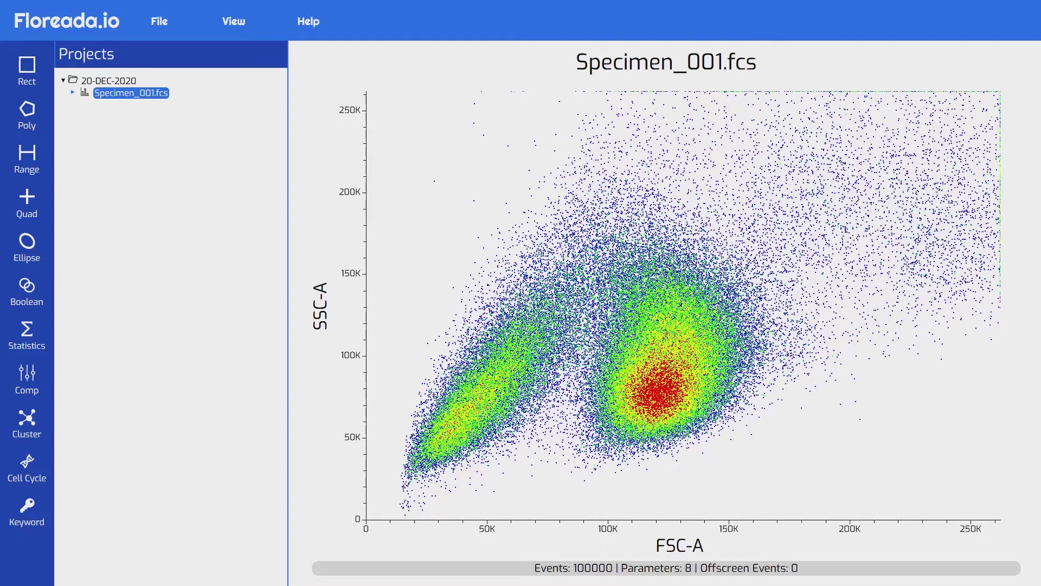
# - Put SSC-W on the X axis in place of FSC-A, keeping SSC-A vertical
pyautogui.click(673, 541)
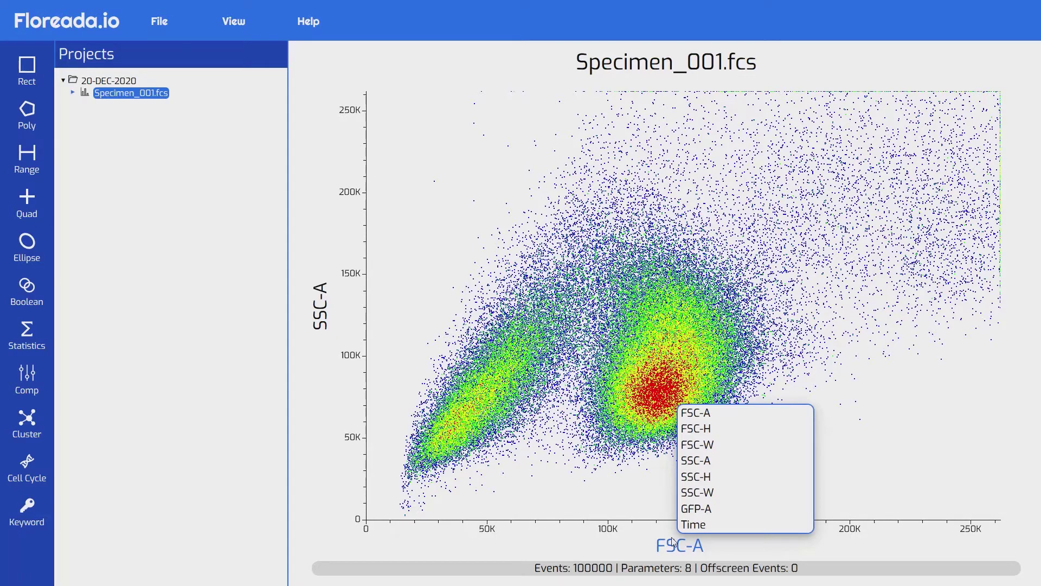
pyautogui.click(696, 492)
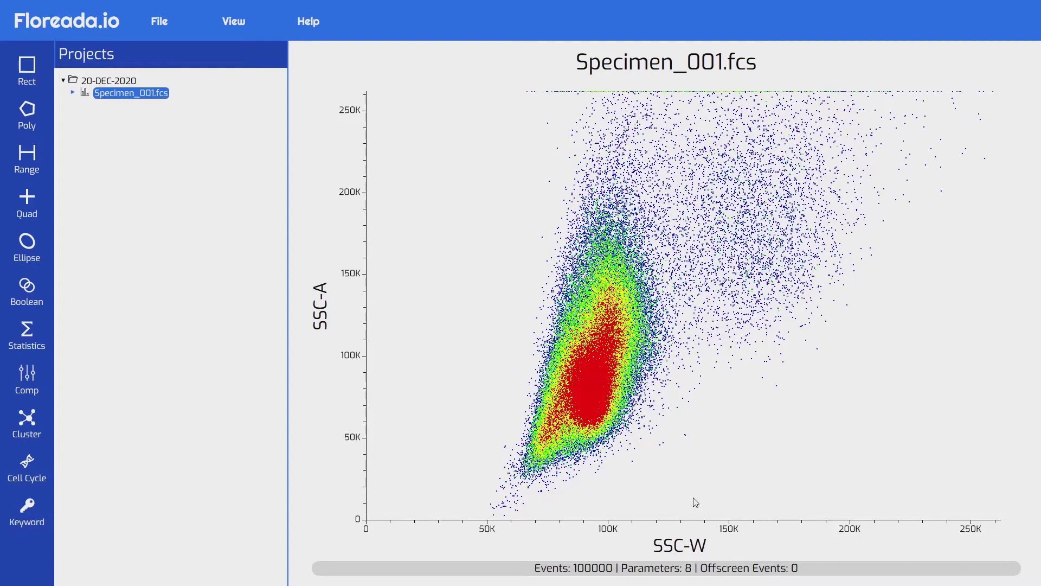
pyautogui.click(322, 306)
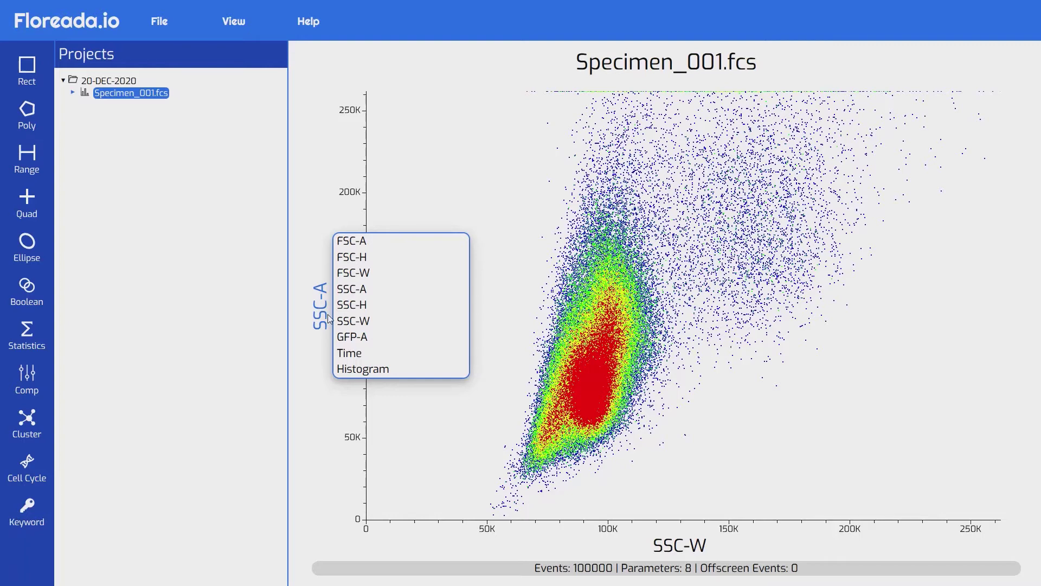
# - View SSC-W briefly as a histogram, then restore SSC-A on Y and FSC-A on X
pyautogui.click(353, 370)
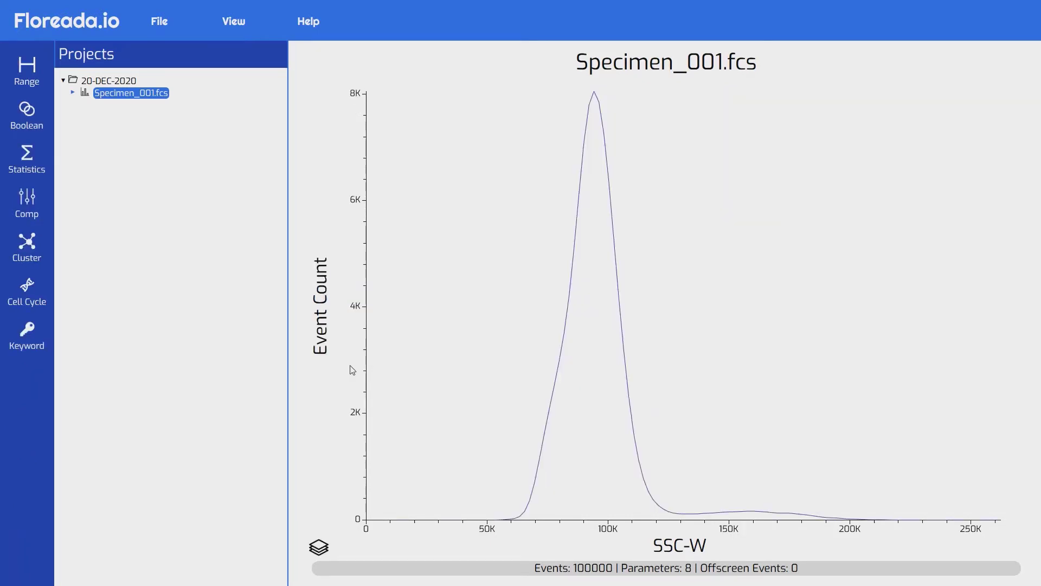
pyautogui.click(325, 332)
pyautogui.click(356, 290)
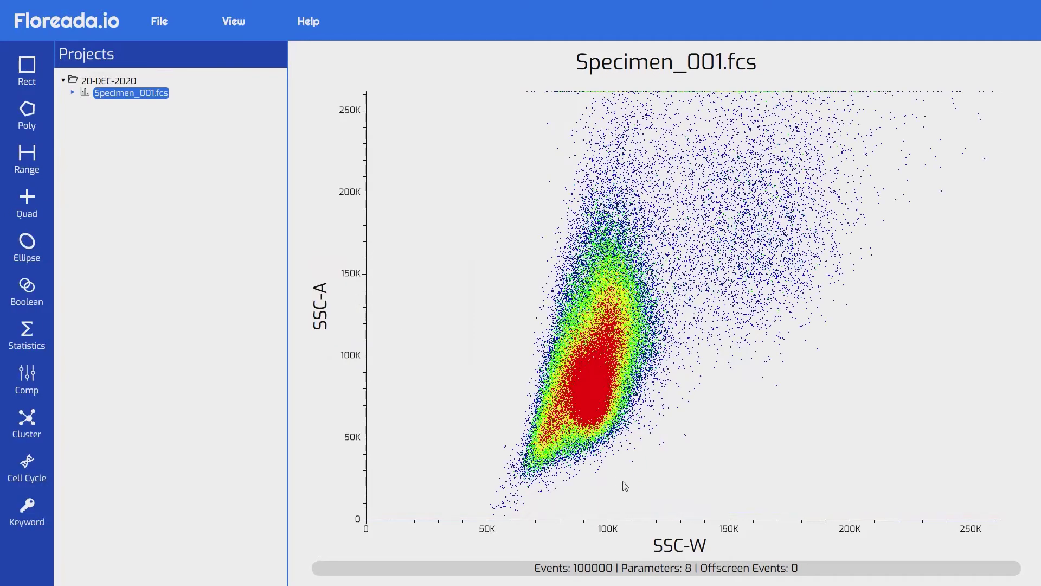
pyautogui.click(667, 542)
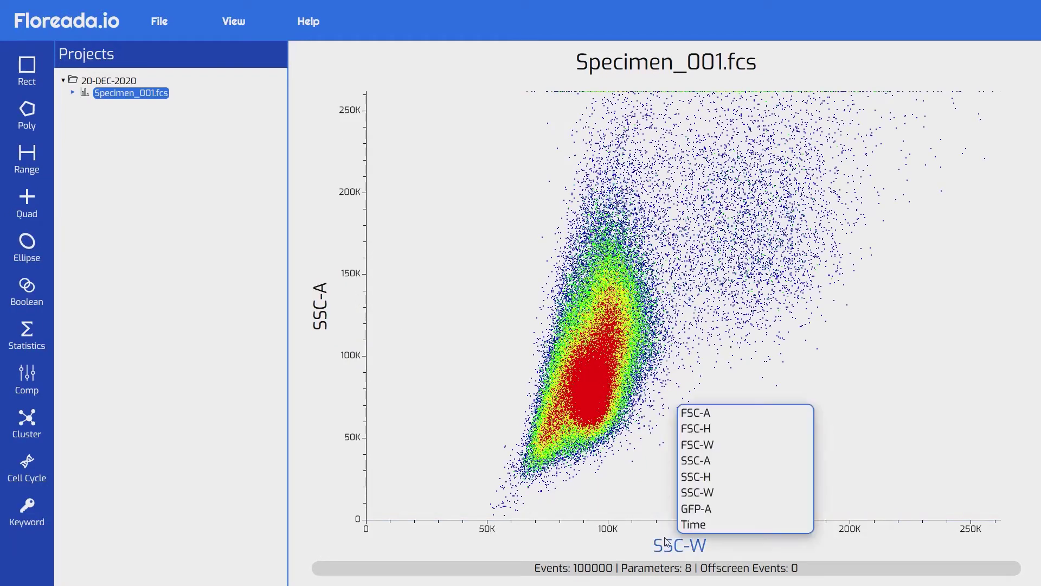
pyautogui.click(711, 413)
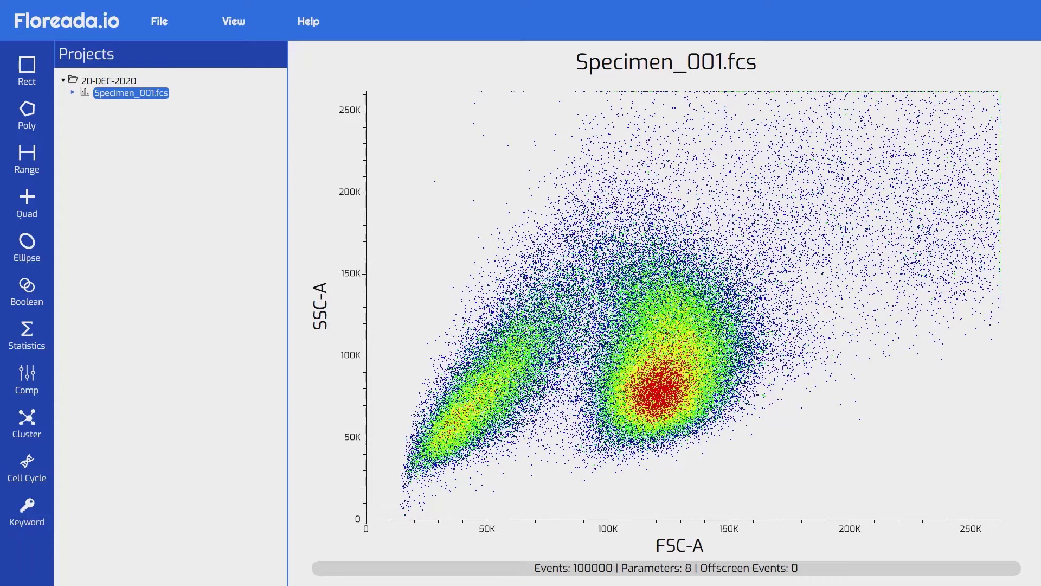
# - Give the FSC-A axis a Linear scale with maximum 200000, spanning 0–200K
pyautogui.click(607, 530)
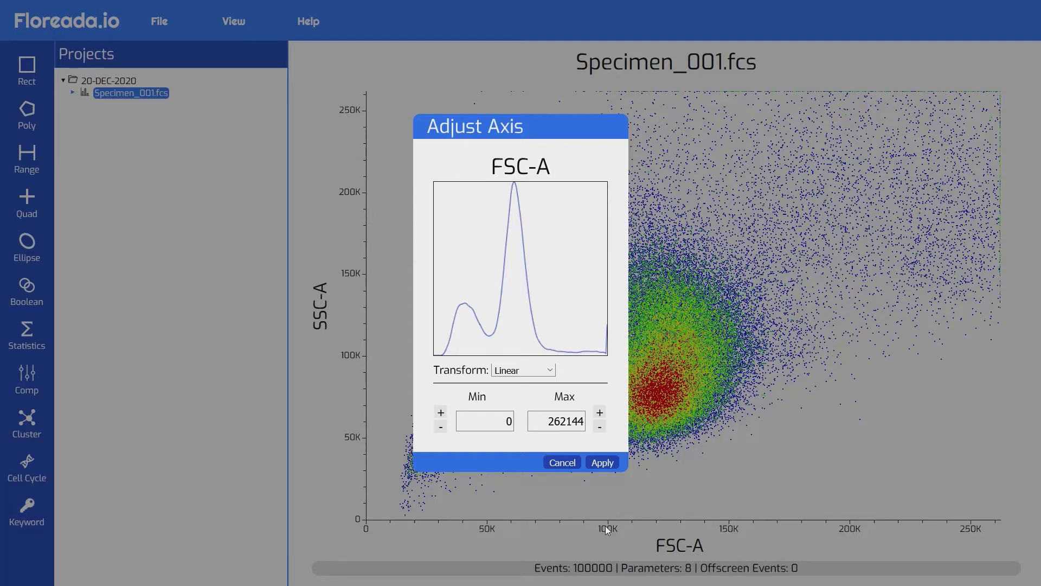
pyautogui.click(532, 370)
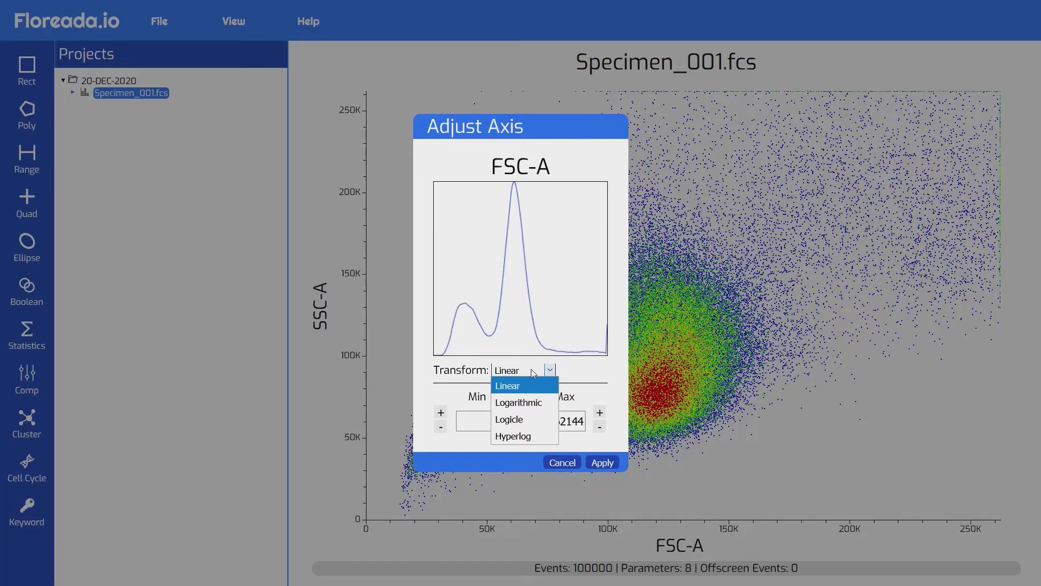
pyautogui.click(532, 370)
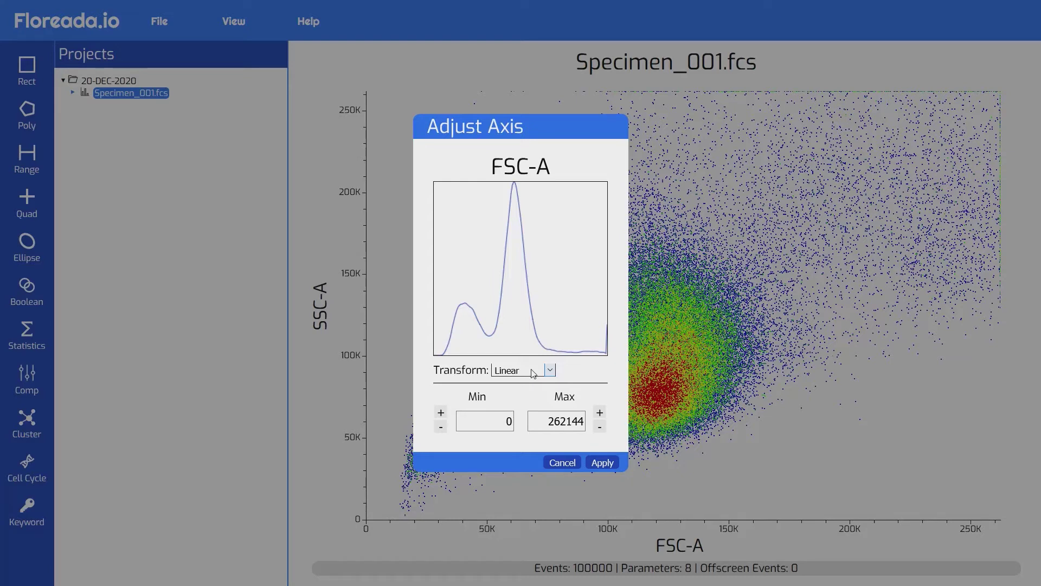
pyautogui.click(598, 428)
pyautogui.click(598, 427)
pyautogui.click(598, 428)
pyautogui.click(598, 427)
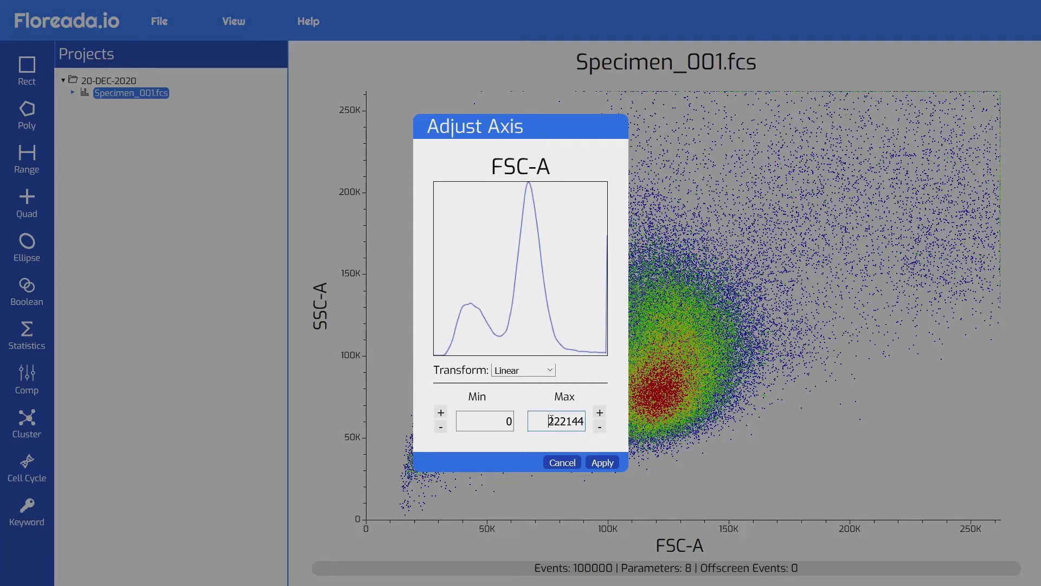
pyautogui.moveTo(547, 421); pyautogui.dragTo(592, 420)
pyautogui.write('200000')
pyautogui.click(510, 420)
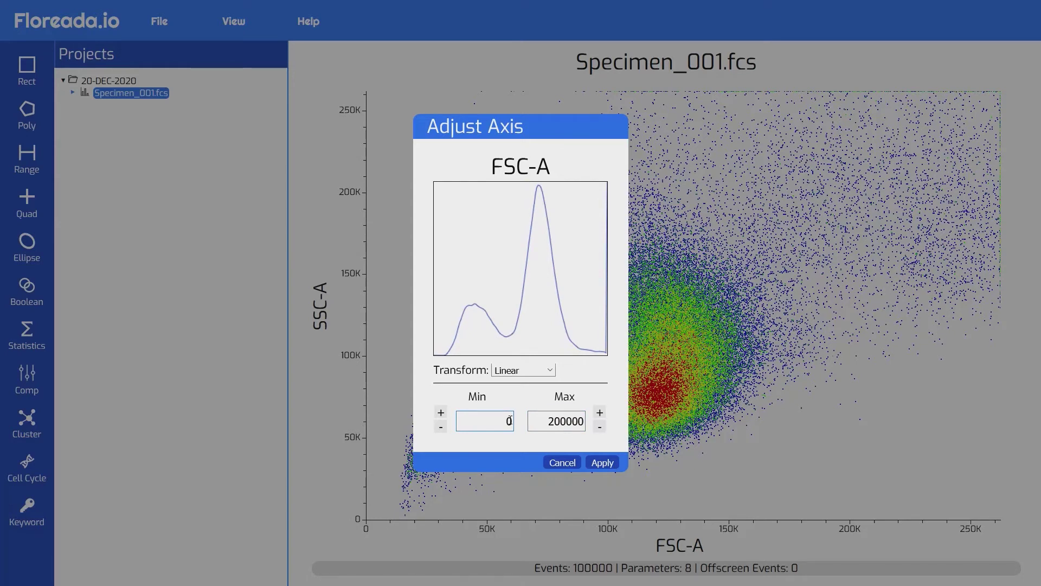
pyautogui.click(601, 462)
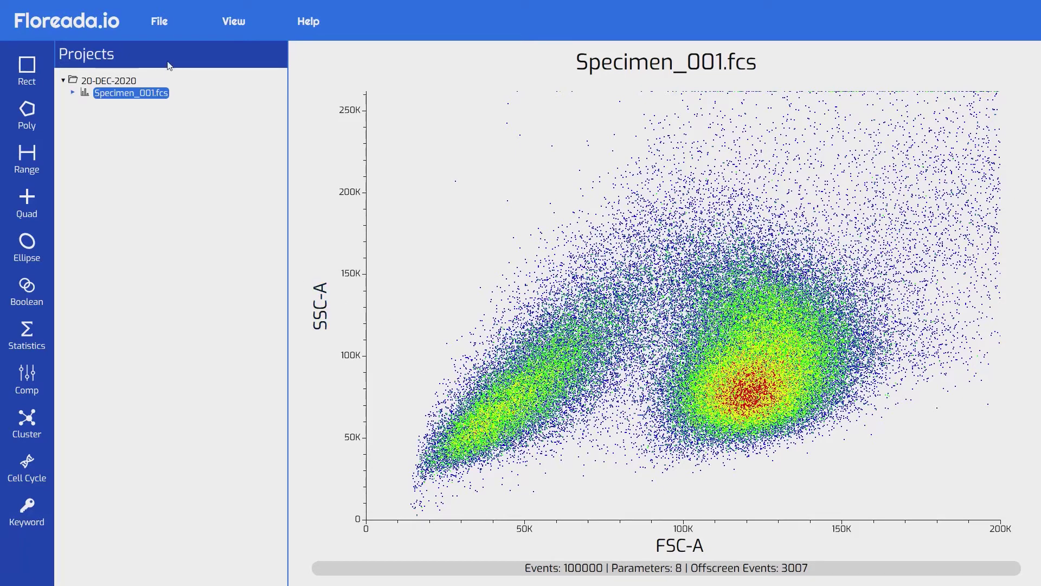
# - Open Control.fcs, Specimen_001.fcs and Specimen_002.fcs together into the project
pyautogui.click(160, 31)
pyautogui.click(165, 60)
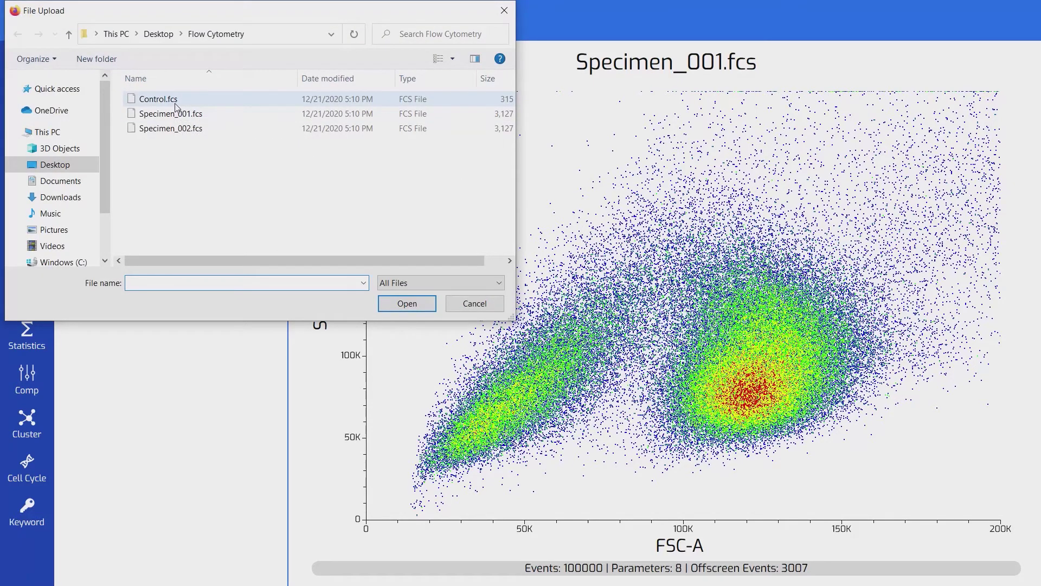
pyautogui.click(174, 102)
pyautogui.keyDown('shift'); pyautogui.click(163, 128); pyautogui.keyUp('shift')
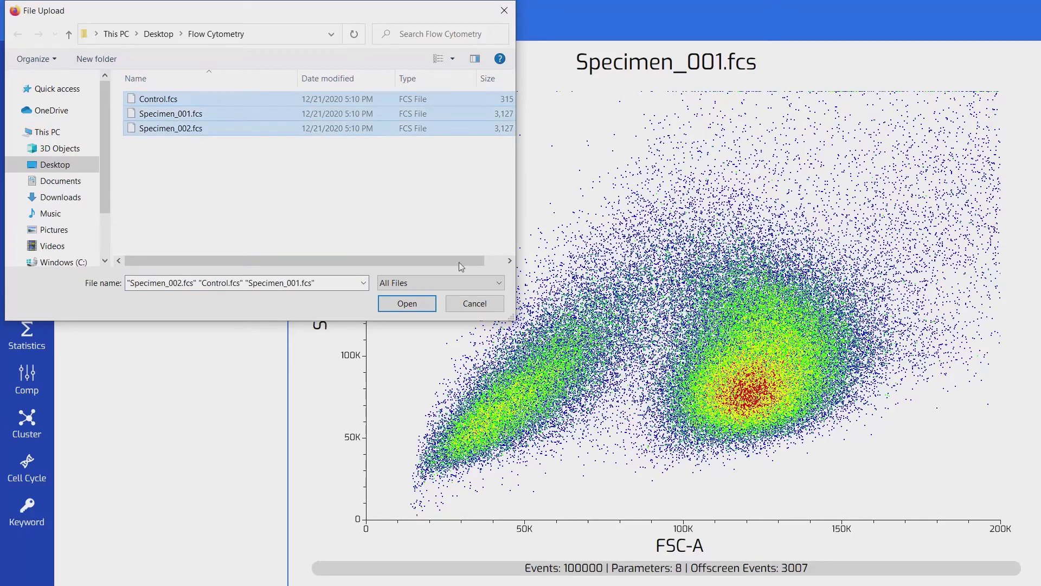
pyautogui.click(418, 302)
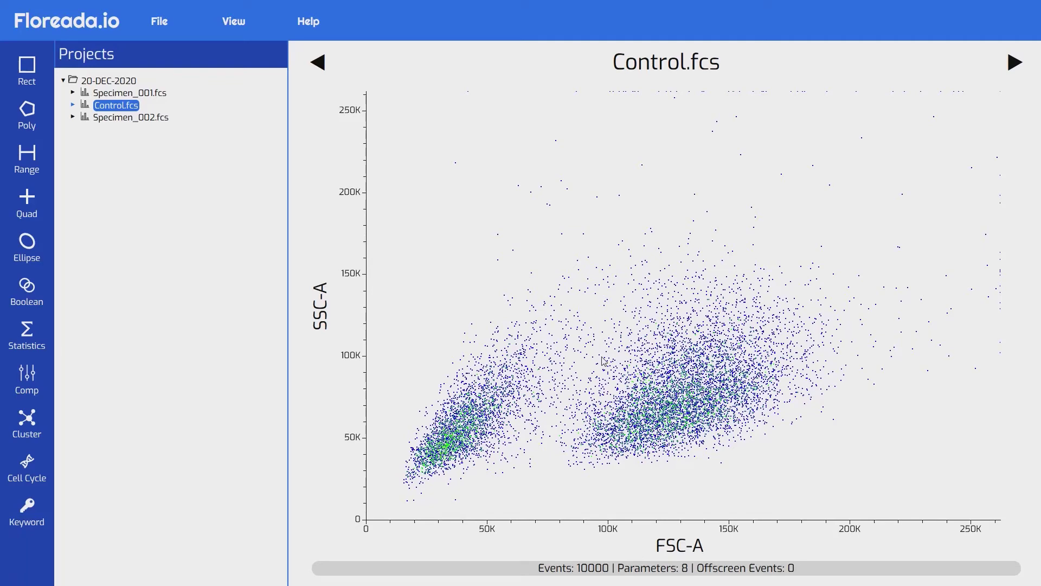
# - Browse the Specimen_002, Control and Specimen_001 plots, ending on Specimen_001.fcs
pyautogui.click(162, 123)
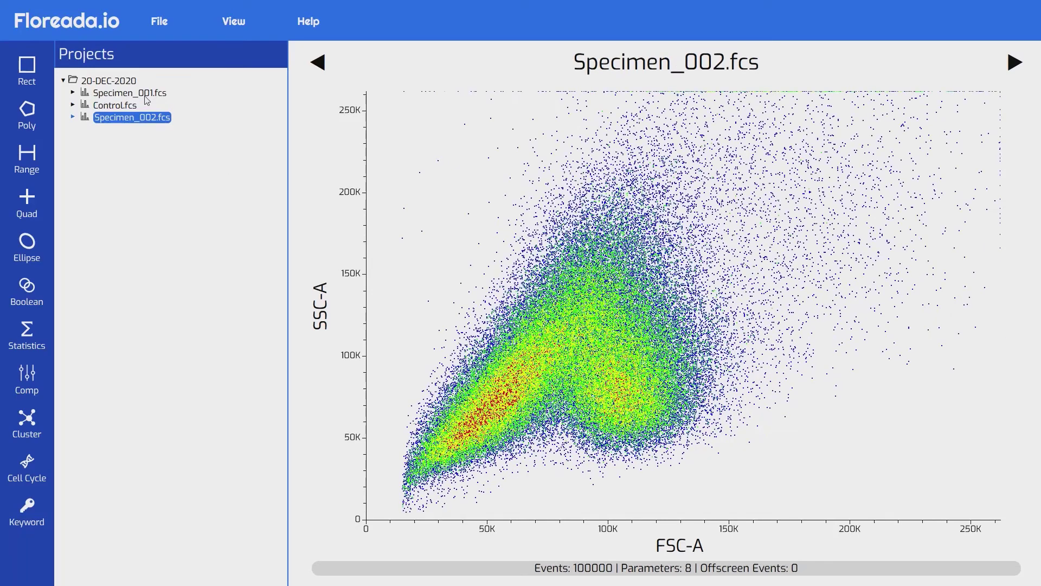
pyautogui.click(147, 99)
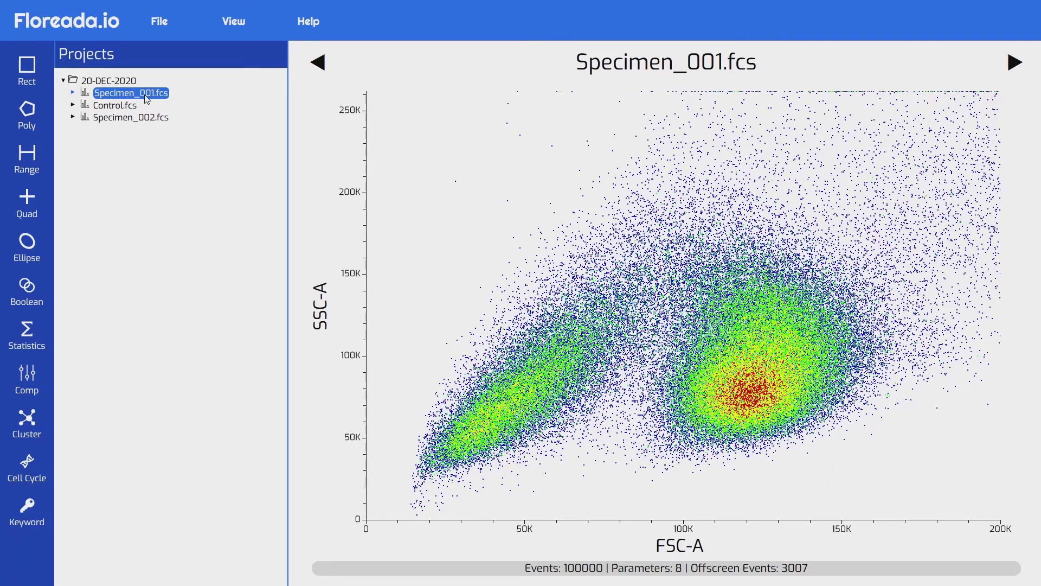
pyautogui.click(318, 63)
pyautogui.click(317, 63)
pyautogui.click(318, 63)
# - Delete Specimen_002.fcs from the Projects tree
pyautogui.rightClick(124, 121)
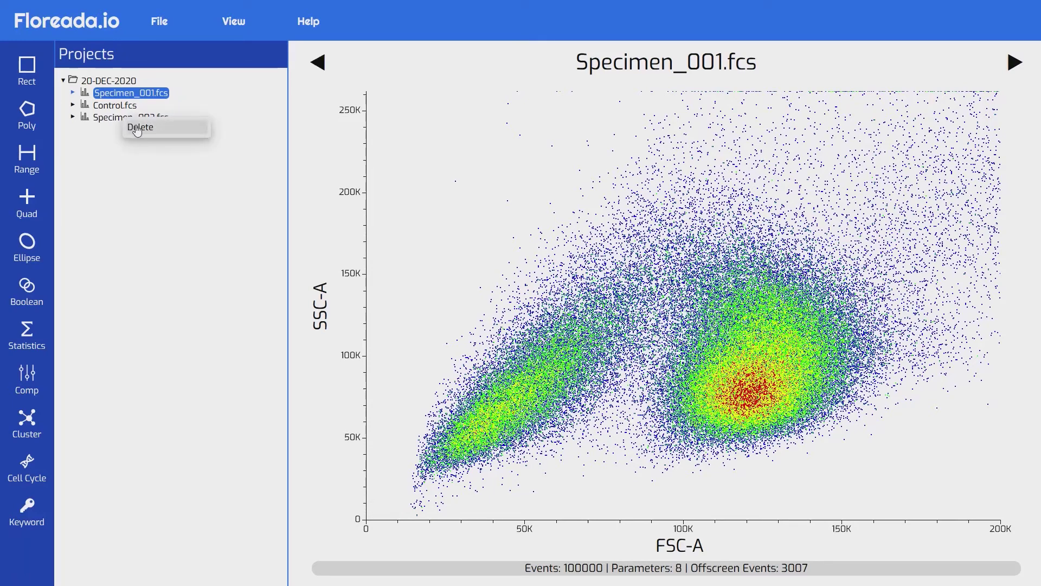
pyautogui.click(137, 129)
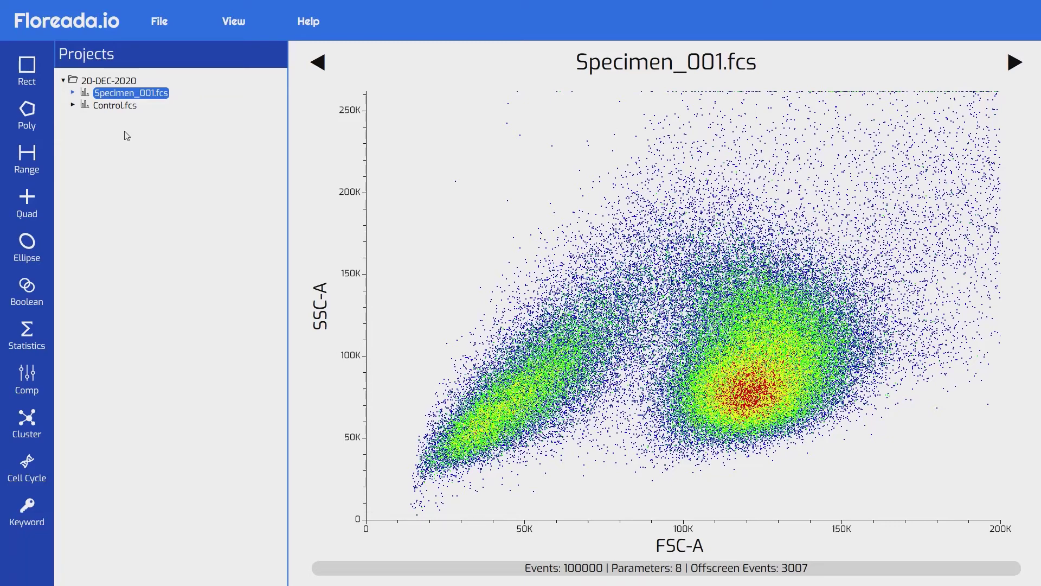
pyautogui.click(24, 511)
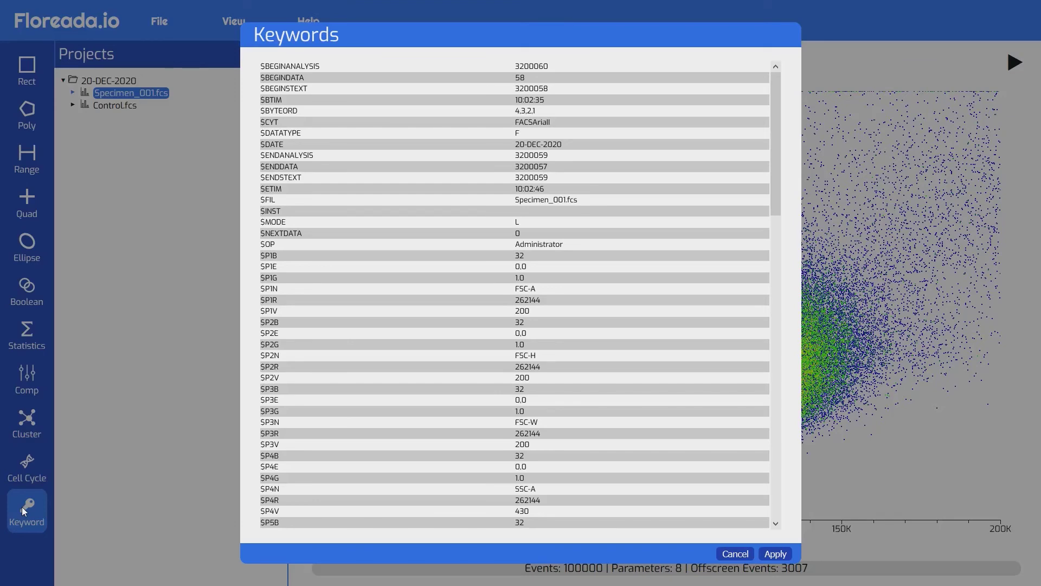
pyautogui.click(786, 554)
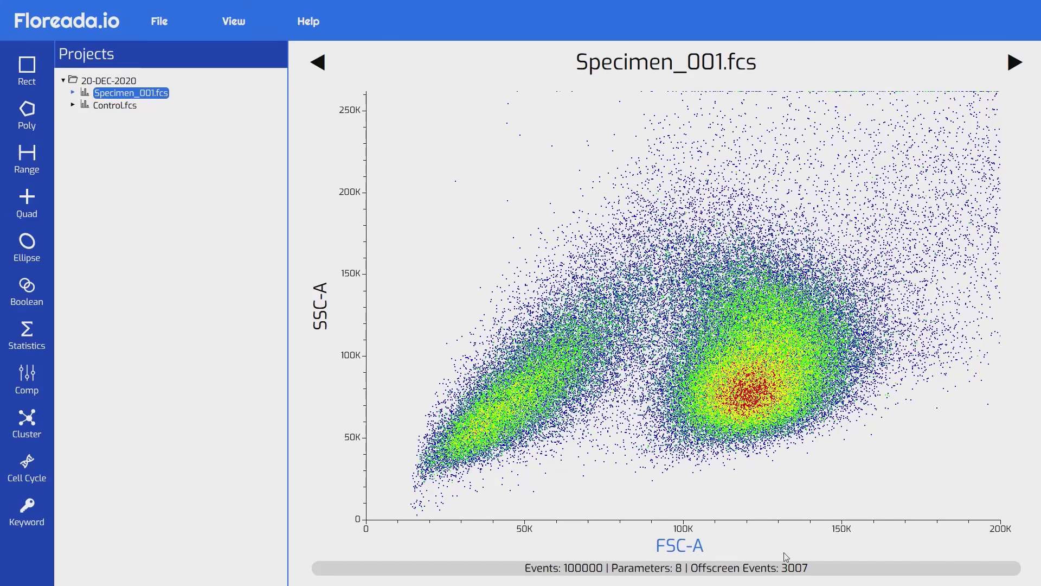